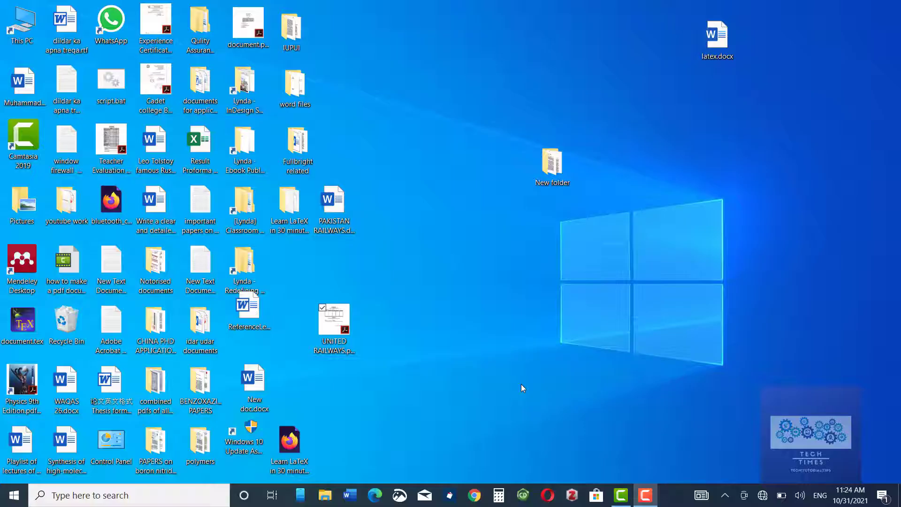
Open UNITED RAILWAYS.pdf from the desktop with Adobe Acrobat DC.
click(331, 321)
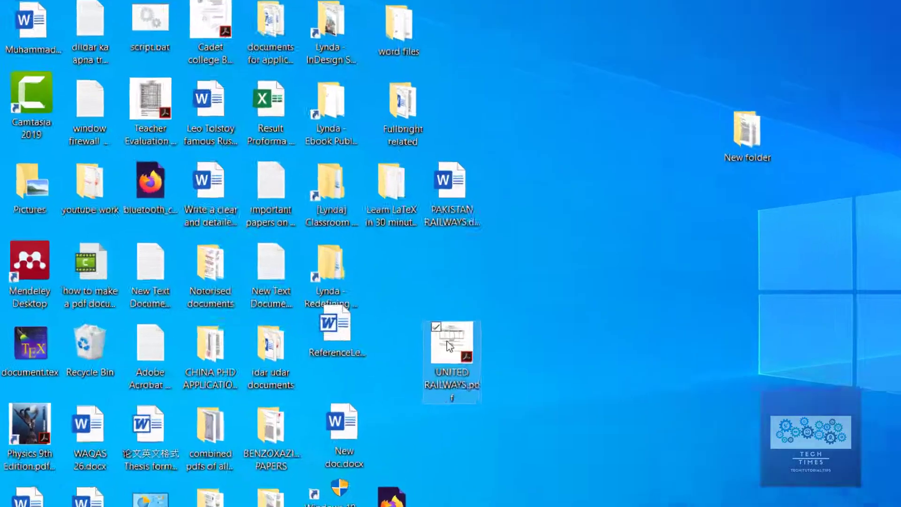
right_click(331, 321)
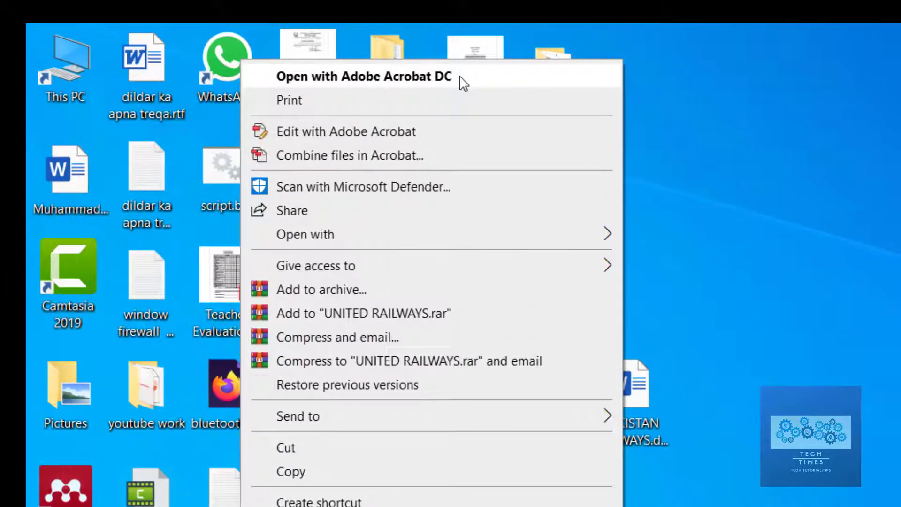
click(460, 78)
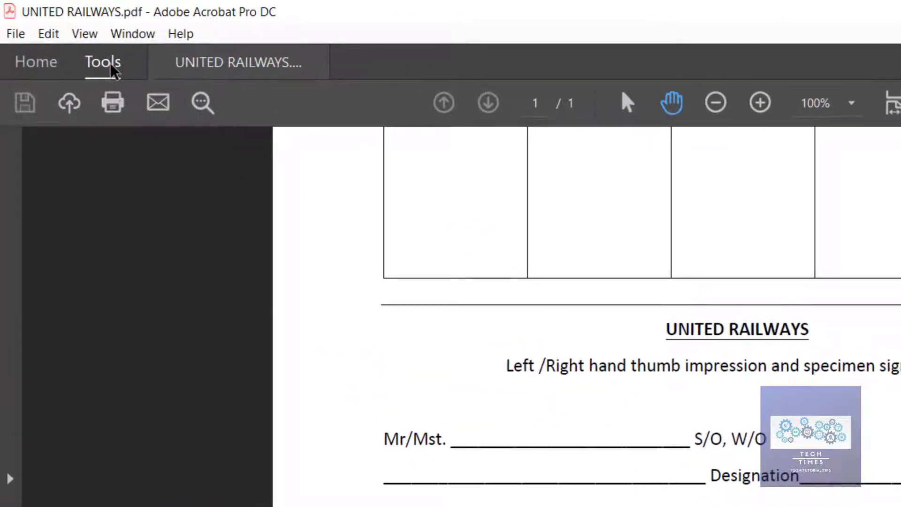
Launch Fill & Sign from the Tools list's Forms & Signatures section, signing as Me.
click(112, 69)
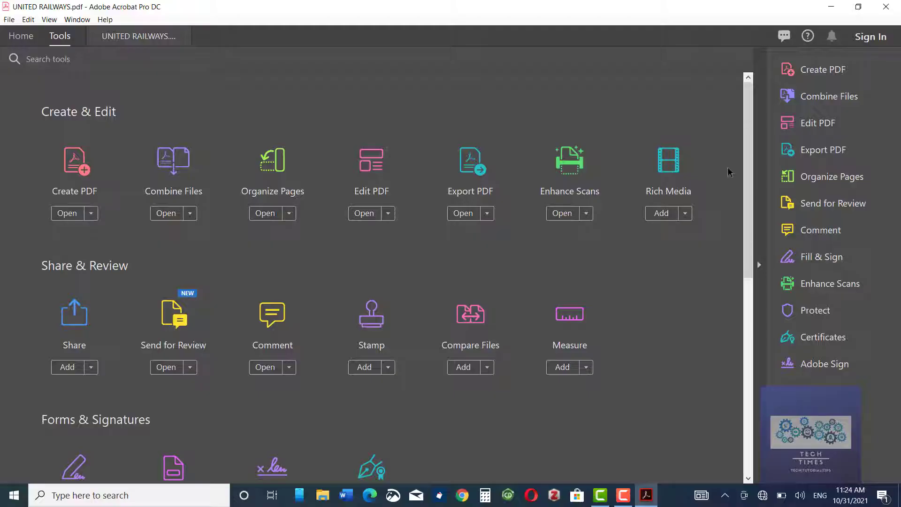
drag(749, 208, 739, 294)
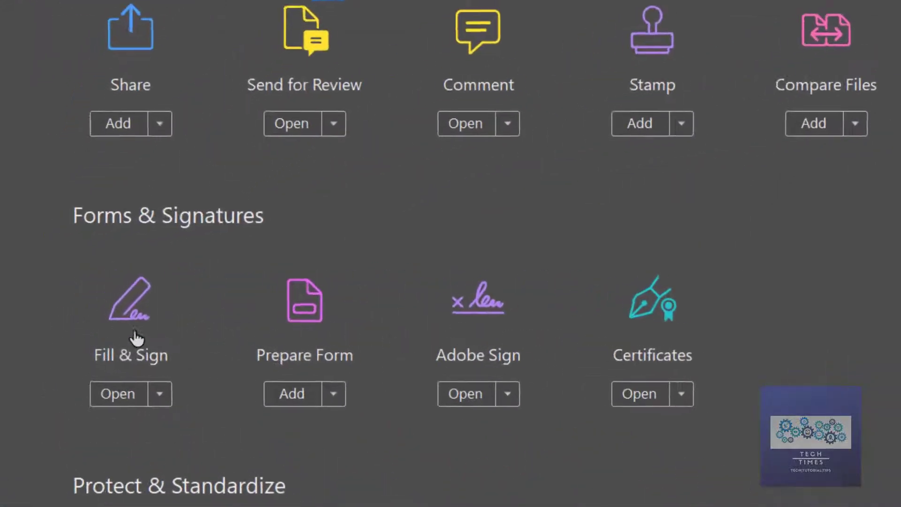
click(125, 394)
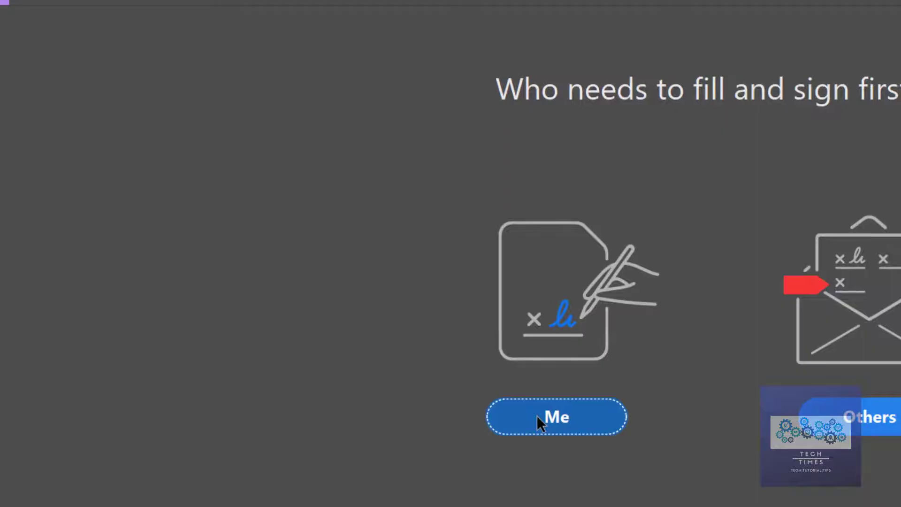
click(540, 420)
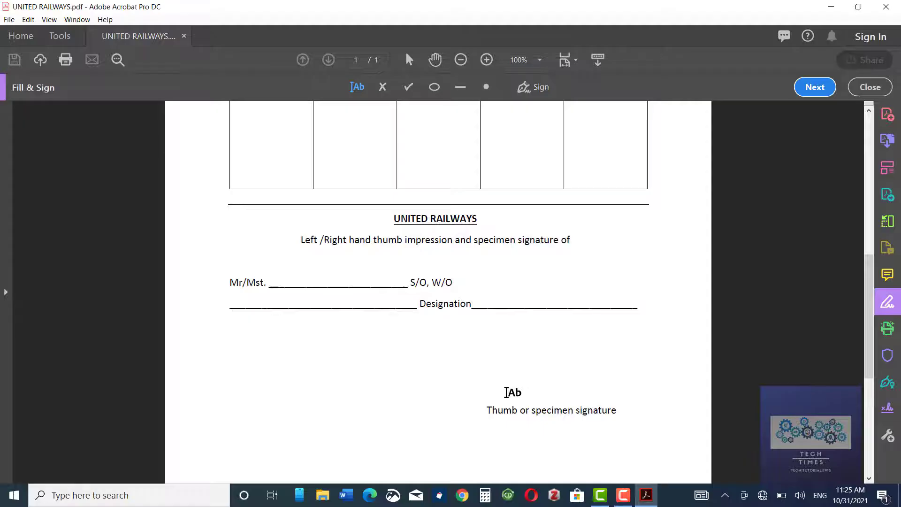
Remove the saved initials from the Sign options and begin adding new initials.
click(531, 87)
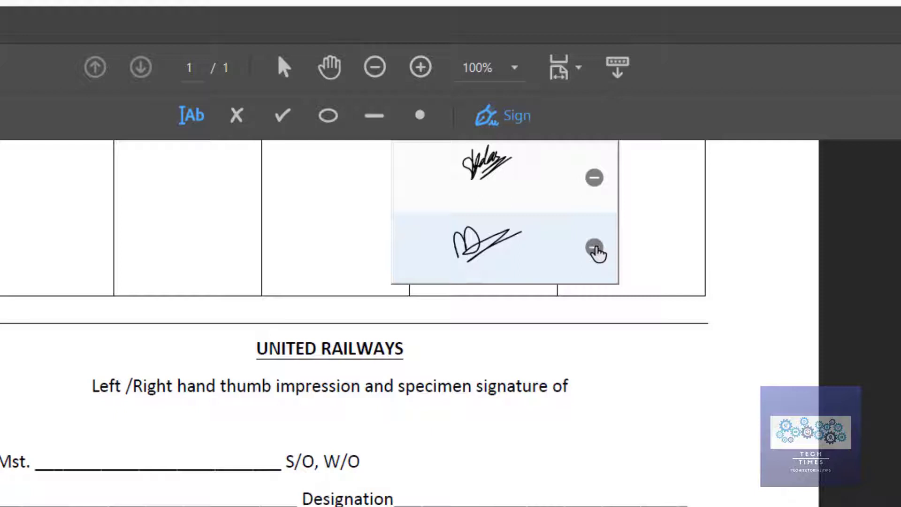
click(594, 247)
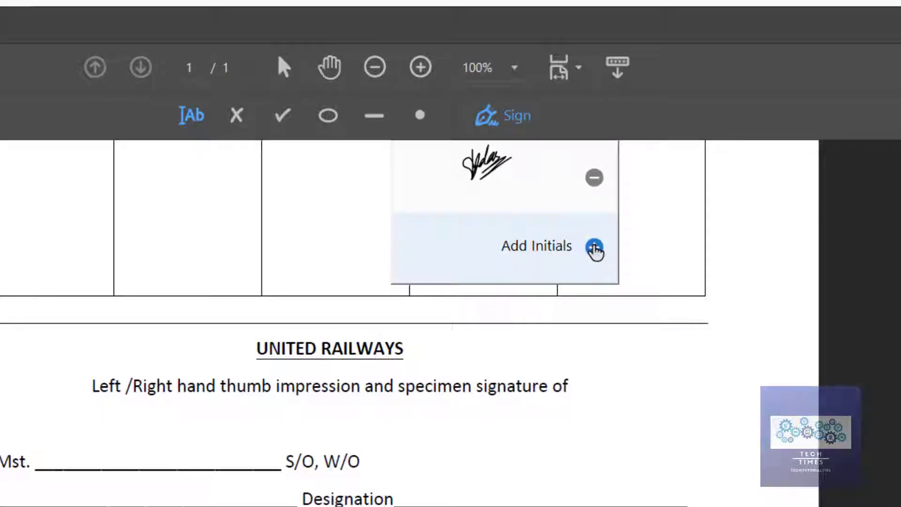
click(594, 247)
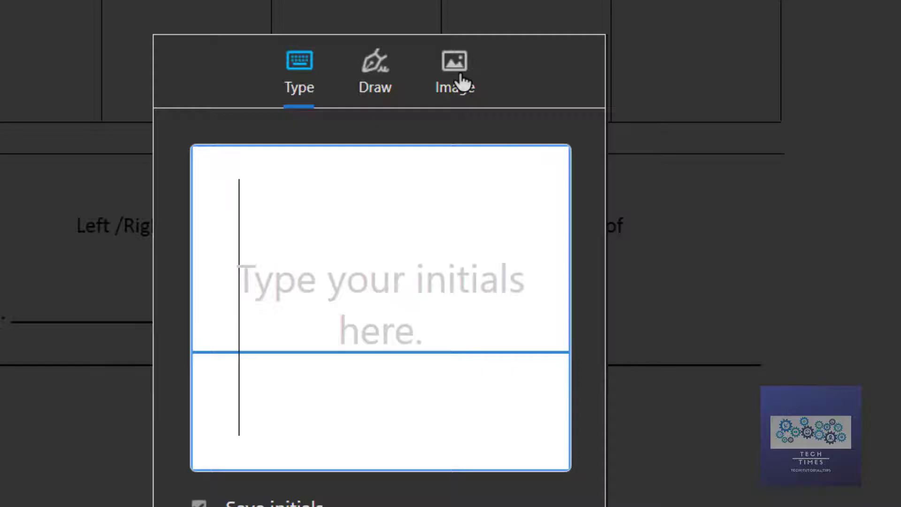
Dismiss the Select Image dialog and switch the new initials to the Draw option.
click(455, 90)
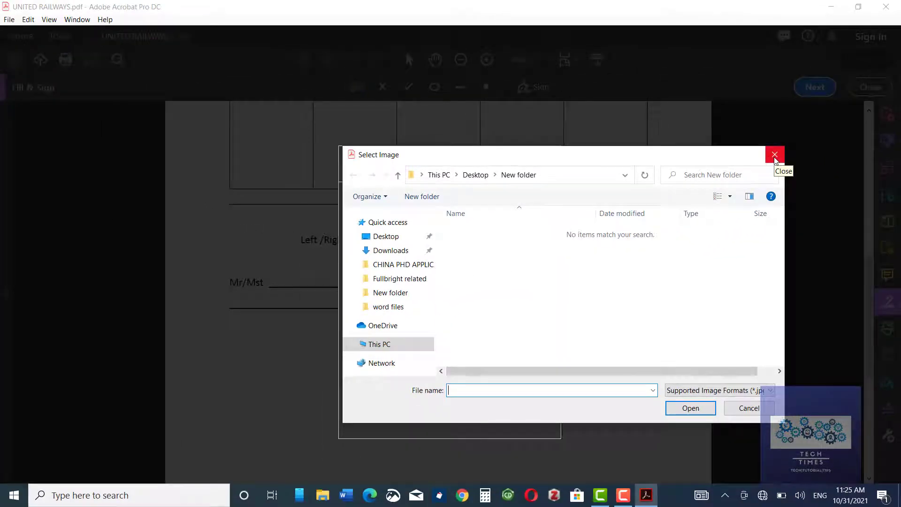
click(774, 156)
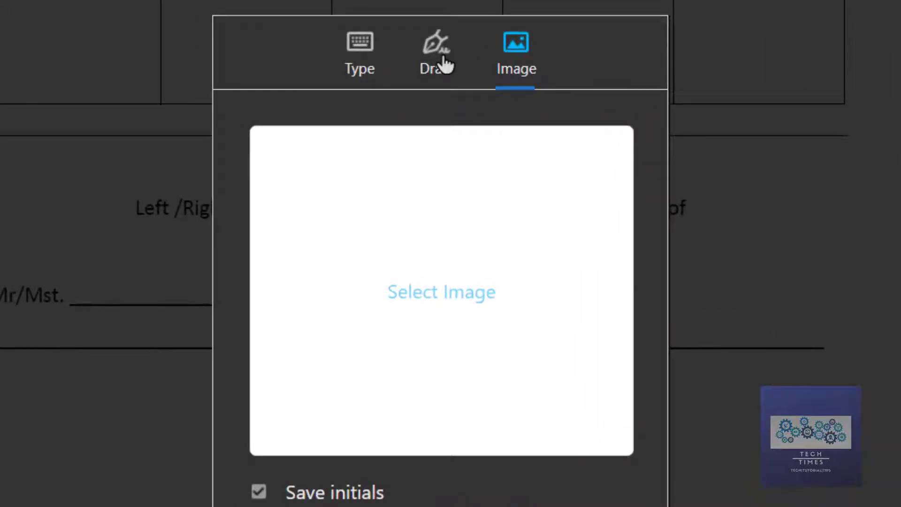
click(443, 64)
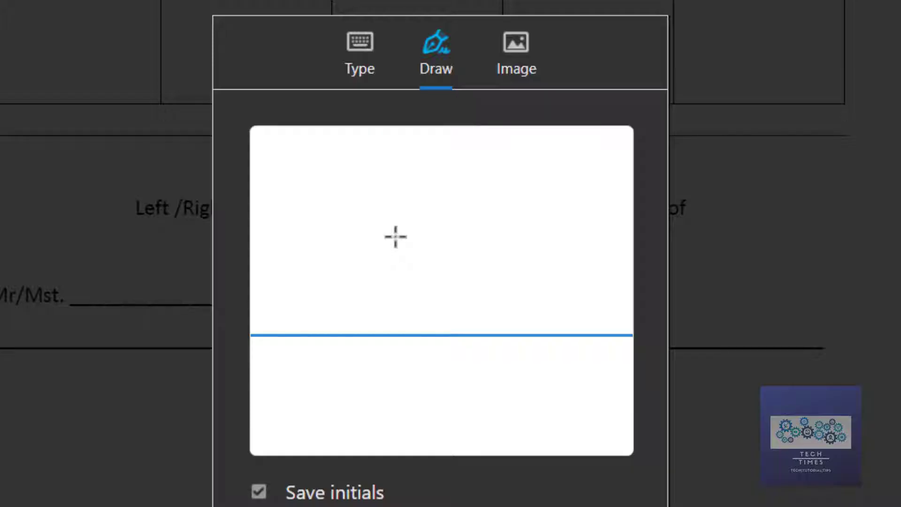
Draw the freehand initials on the Draw canvas in three strokes.
mouse_move(331, 323)
mouse_down()
mouse_move(428, 304)
mouse_move(328, 311)
mouse_up()
drag(292, 328, 474, 256)
drag(327, 347, 556, 206)
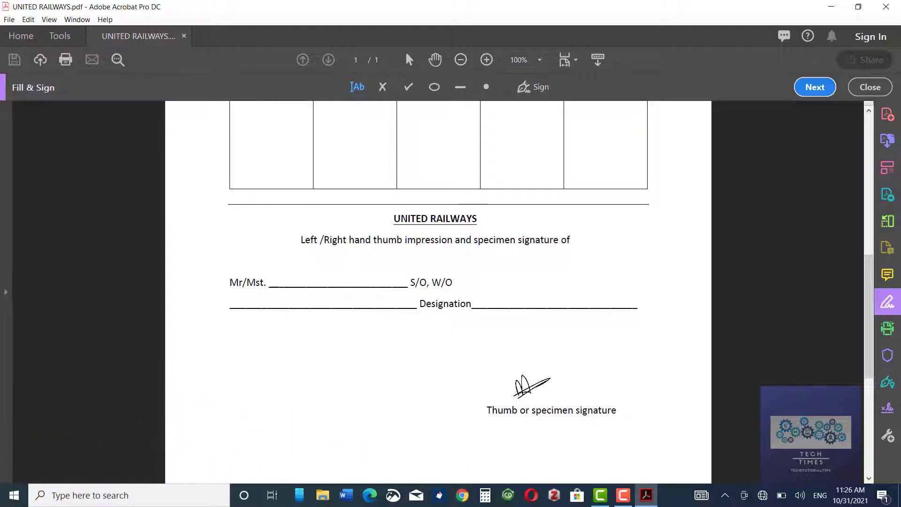
Place the drawn initials above 'Thumb or specimen signature' and deselect them.
click(528, 391)
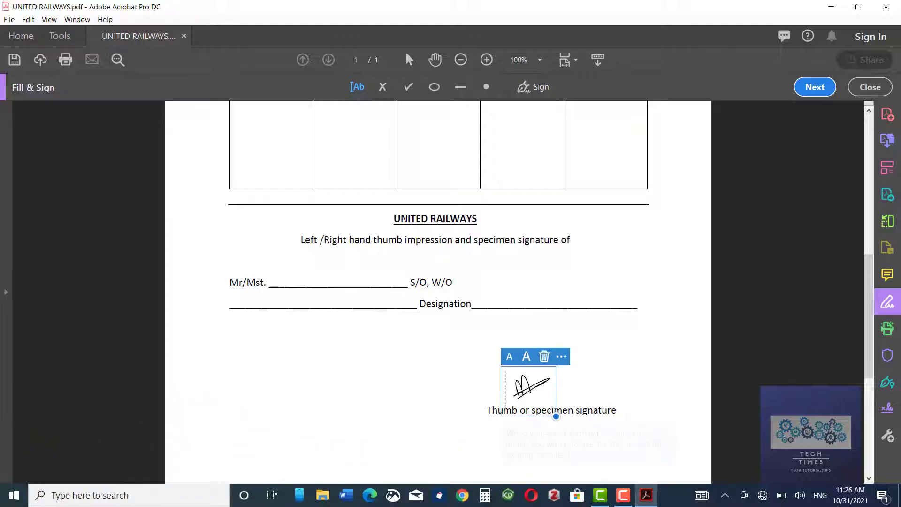
click(657, 383)
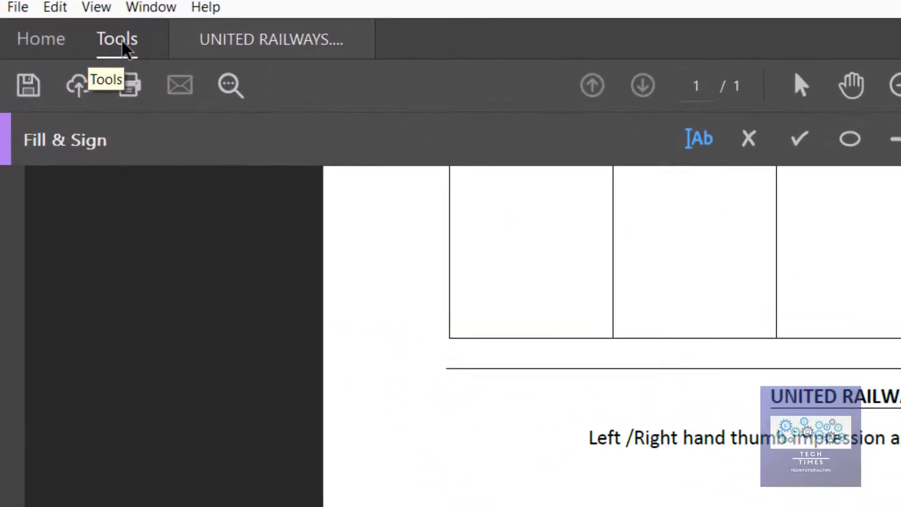
Return to Tools and add the Stamp tool for the form.
click(122, 39)
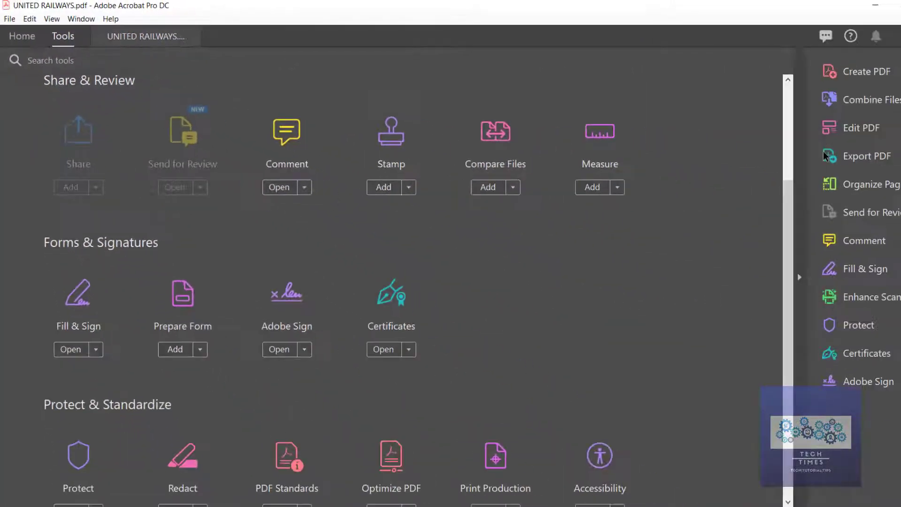
scroll(479, 183, up, 1)
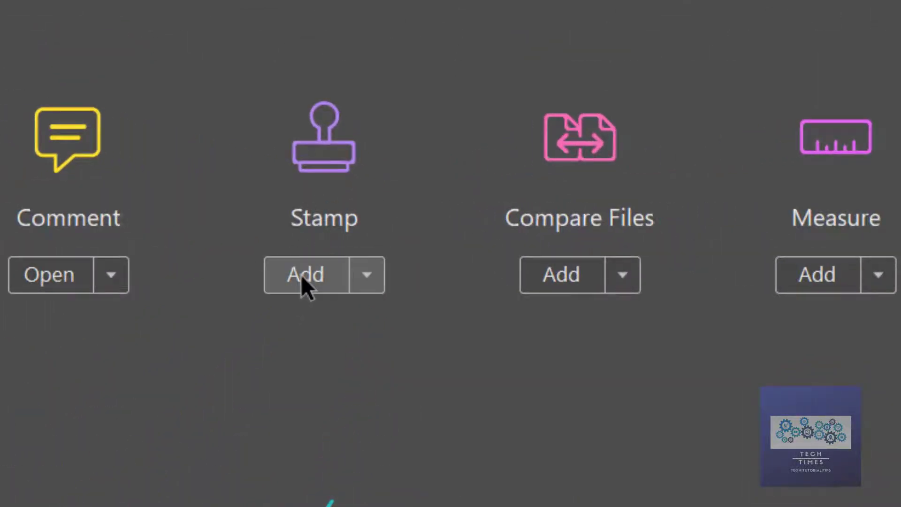
click(303, 277)
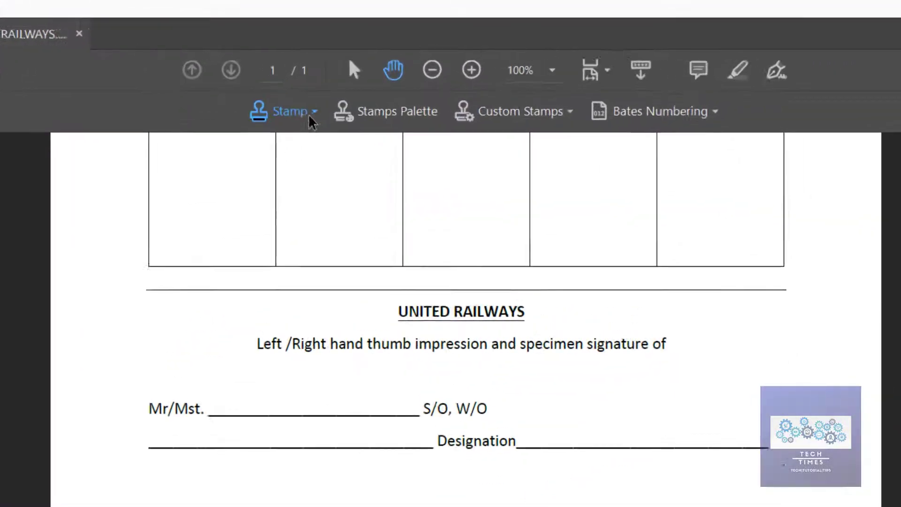
Choose the INITIAL HERE stamp from the Stamp list's Sign Here category.
click(303, 115)
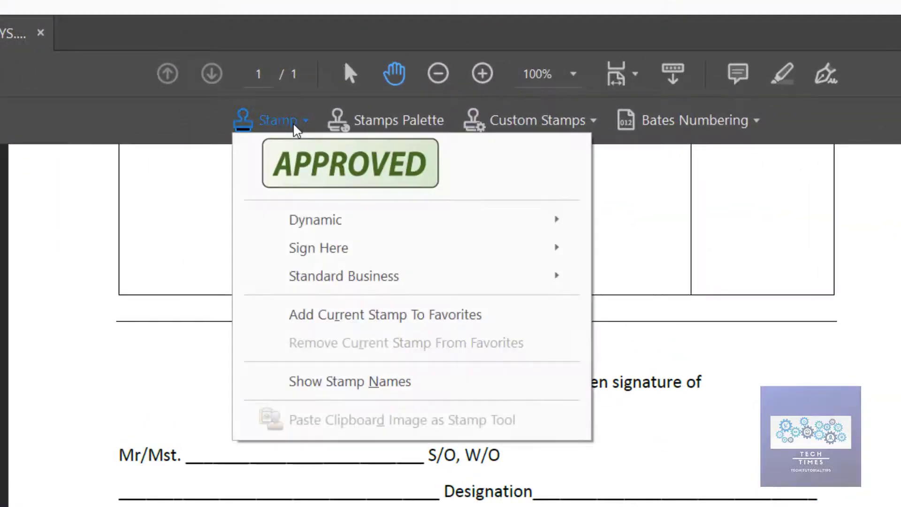
mouse_move(382, 227)
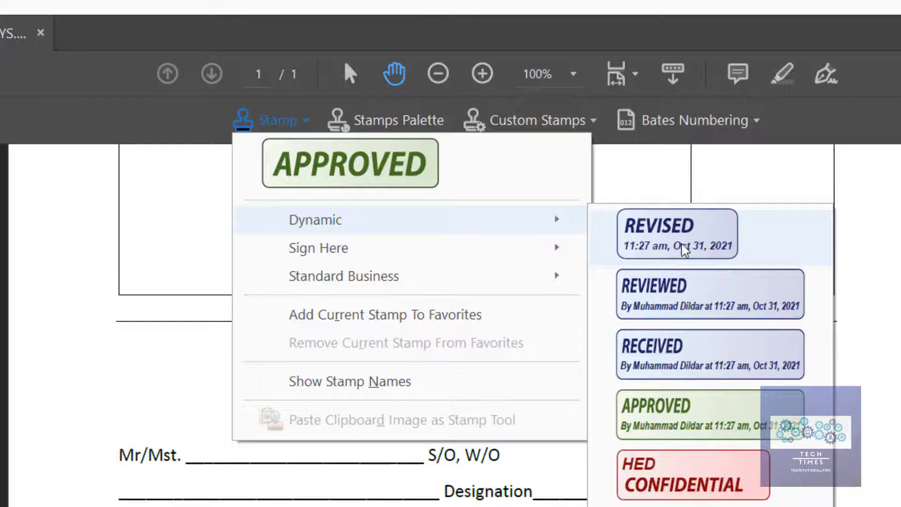
mouse_move(496, 254)
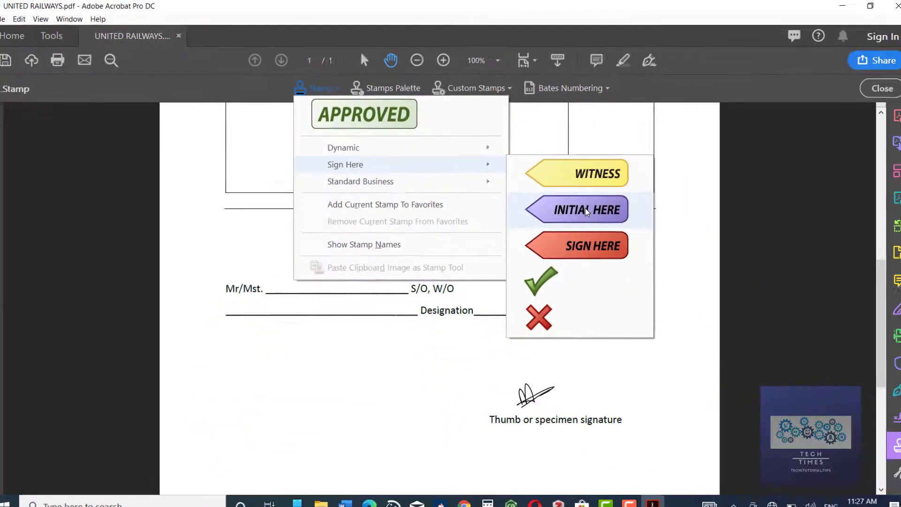
click(582, 208)
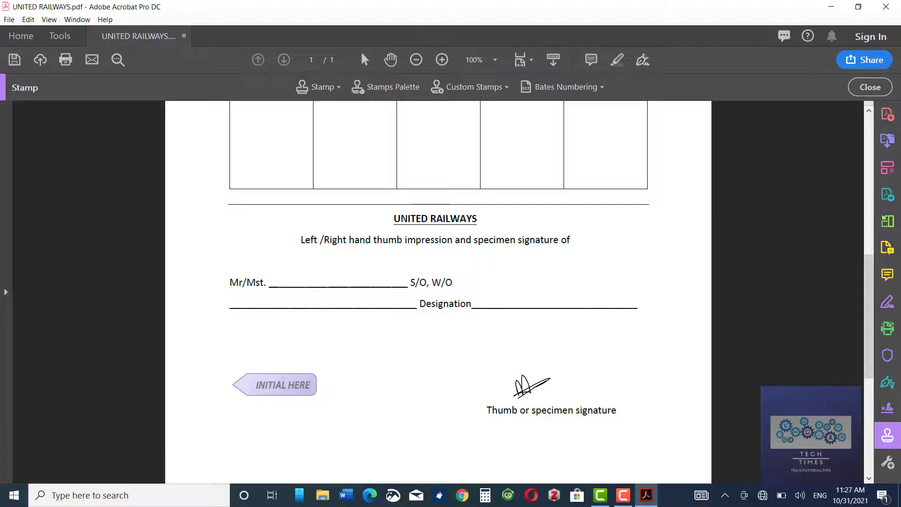
Place the INITIAL HERE stamp left of the signature, then cancel creating a custom stamp.
click(274, 384)
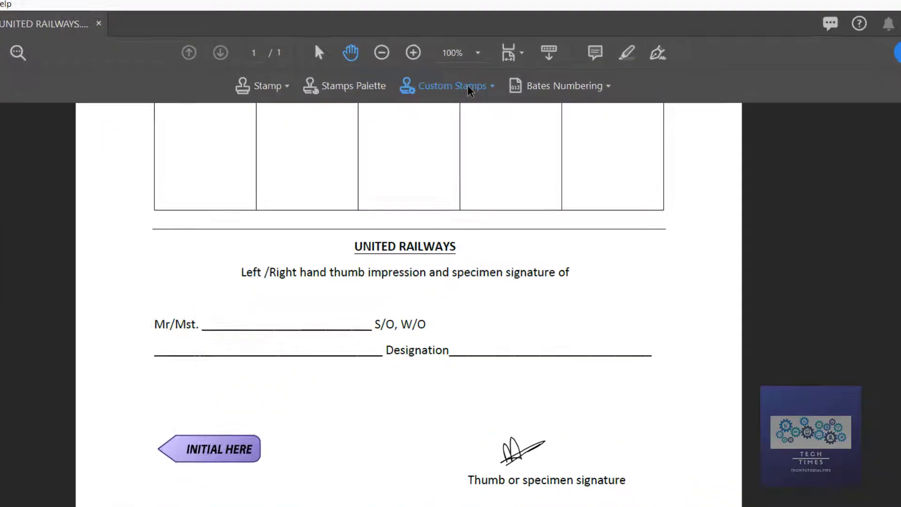
click(467, 87)
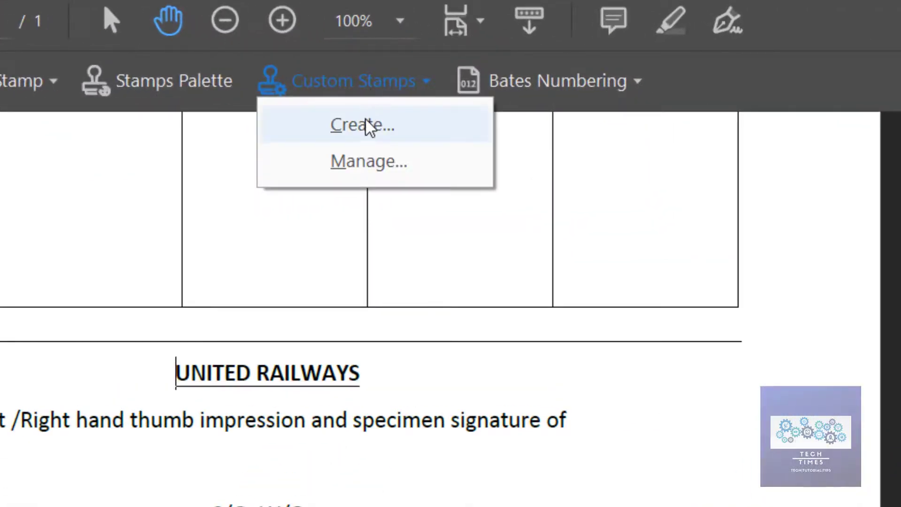
click(366, 123)
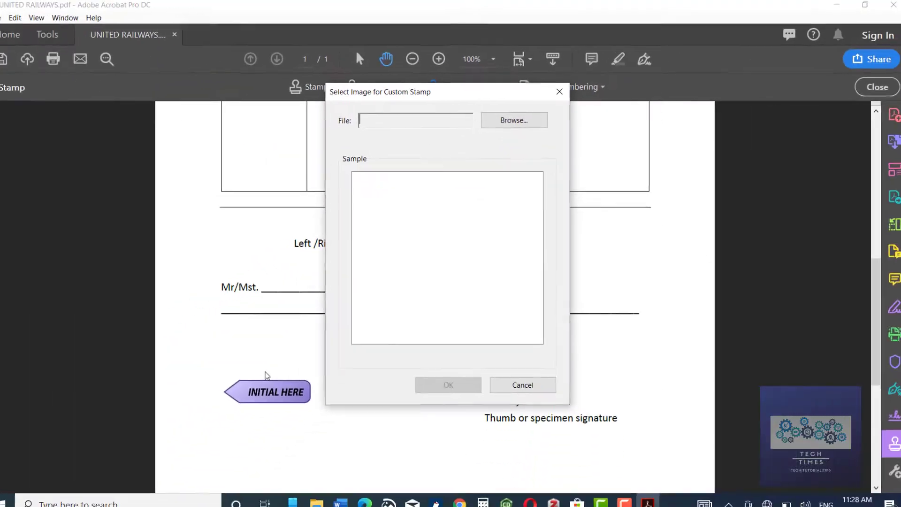
click(516, 378)
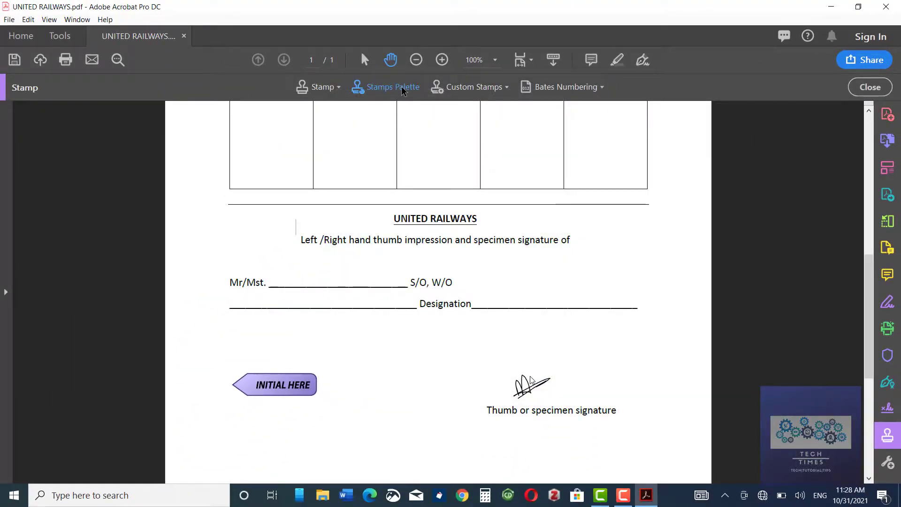
click(402, 91)
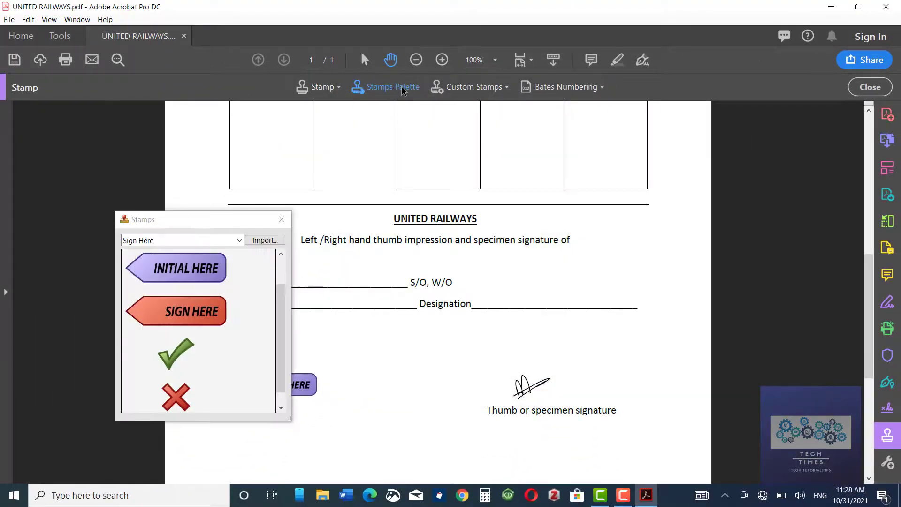
click(265, 240)
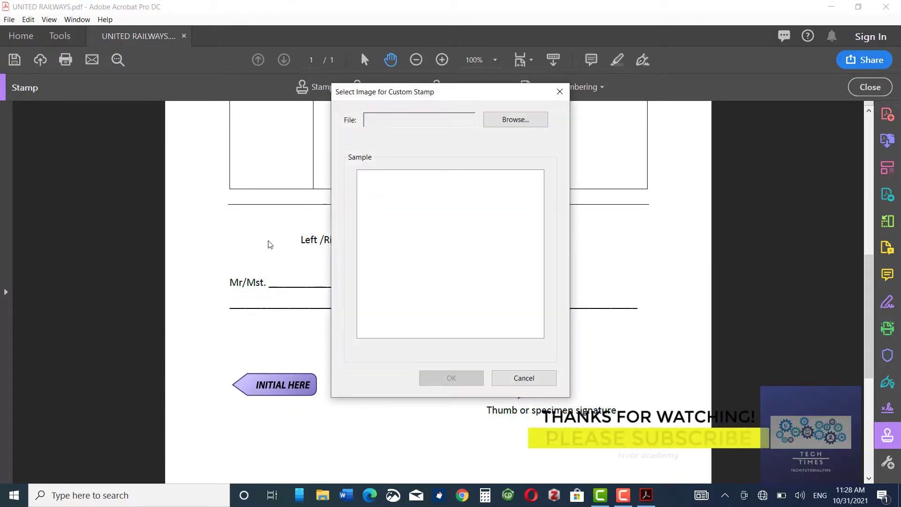
click(560, 93)
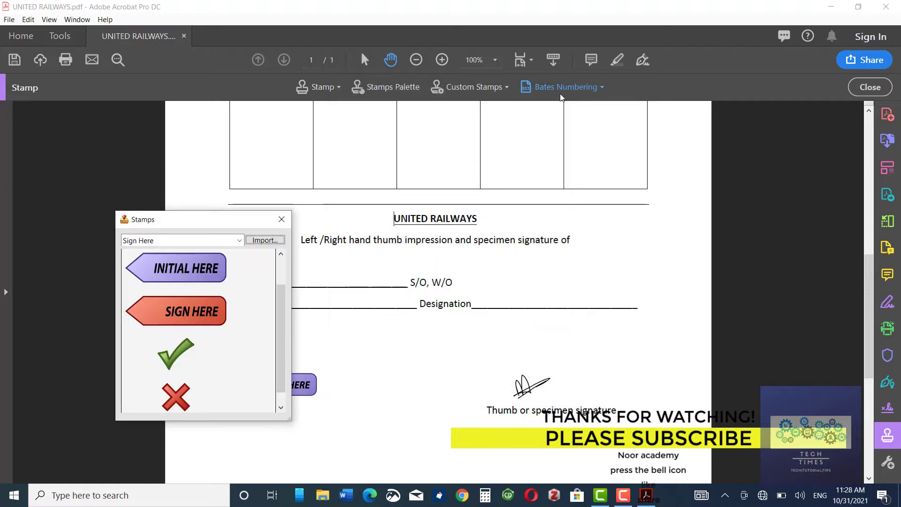
click(282, 219)
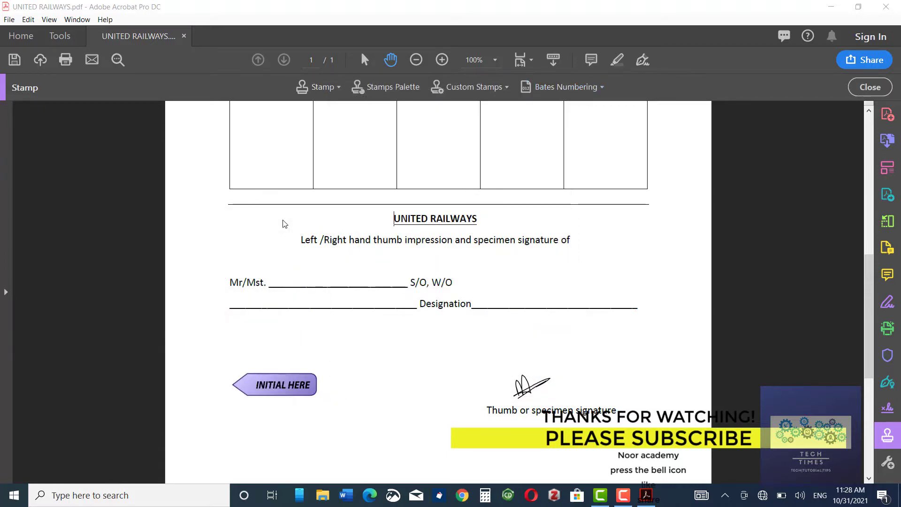